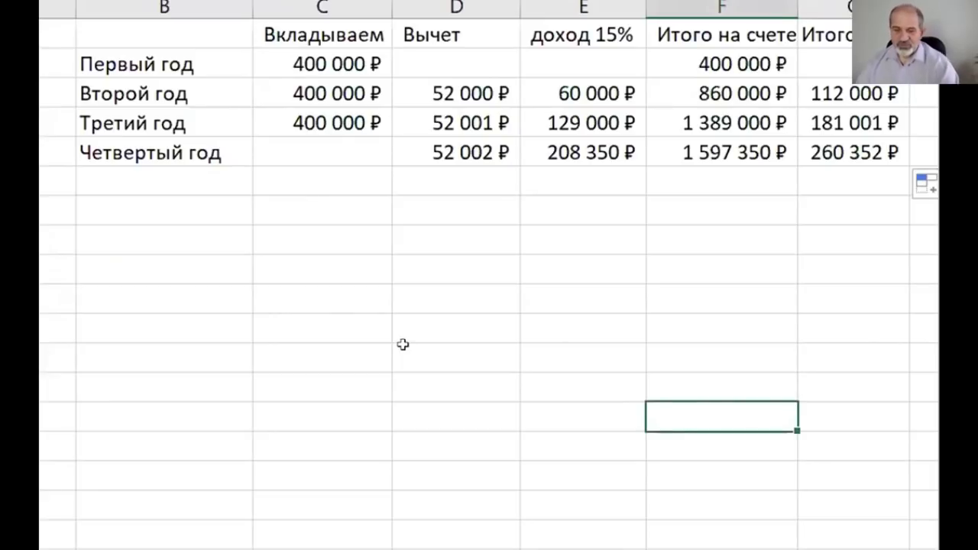
# - Examine the contribution, deduction, 15% income and account total figures for the first and second years
pyautogui.click(147, 56)
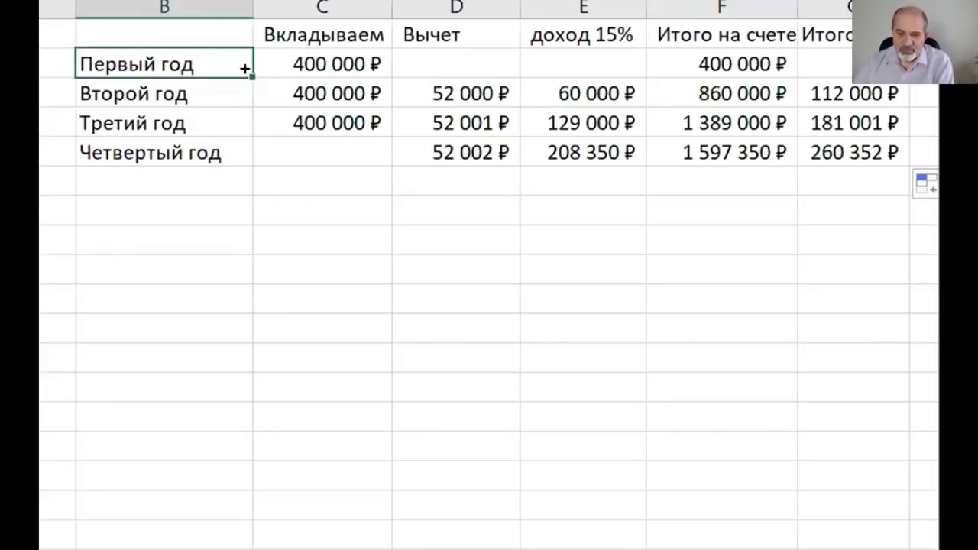
pyautogui.click(309, 57)
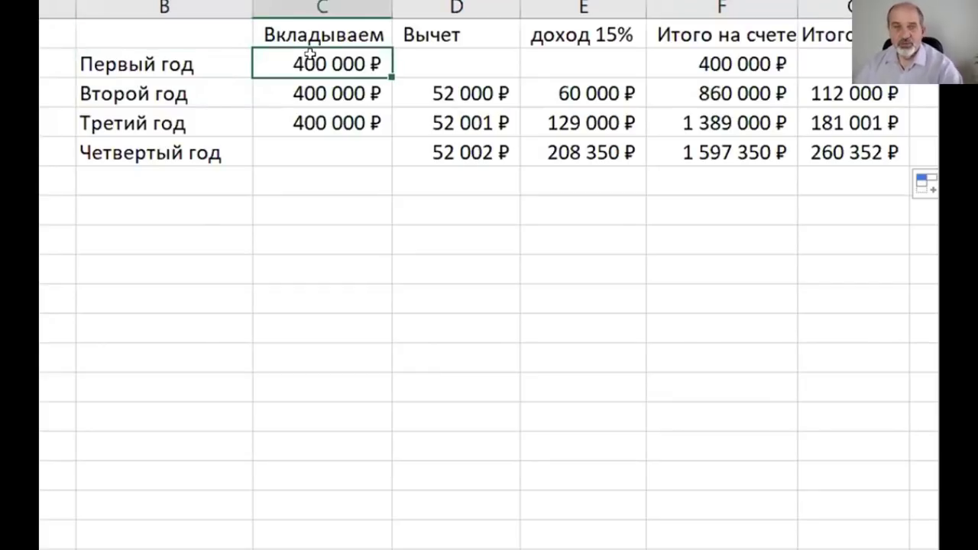
pyautogui.click(763, 58)
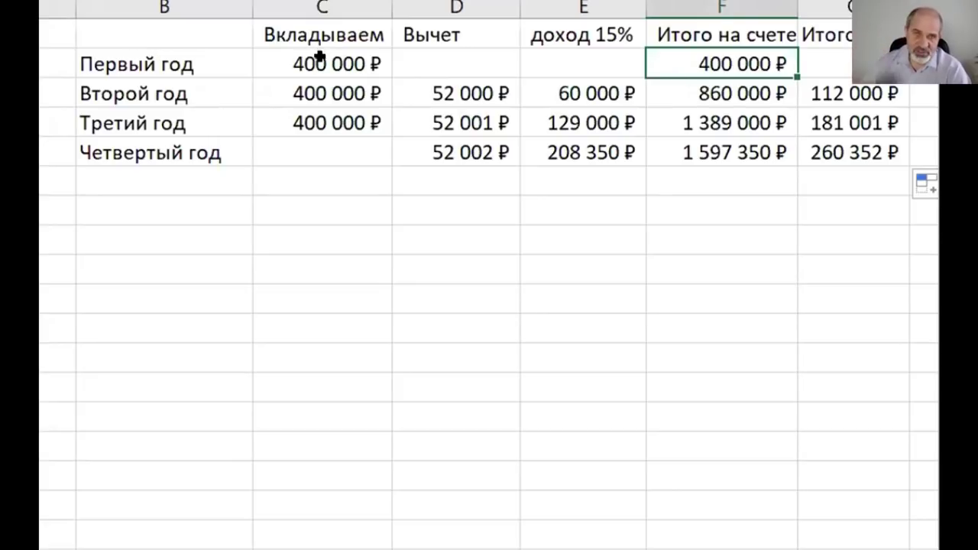
pyautogui.click(436, 87)
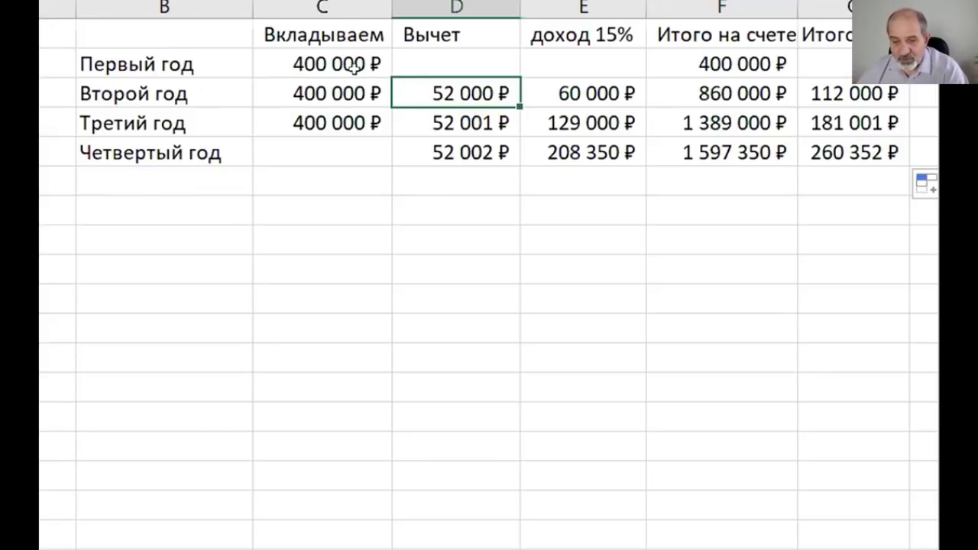
pyautogui.click(326, 59)
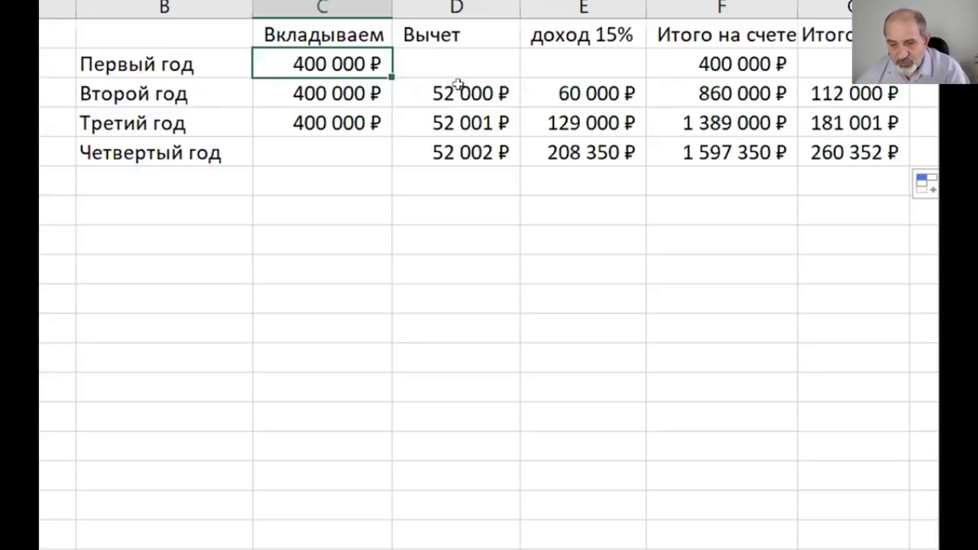
pyautogui.click(565, 89)
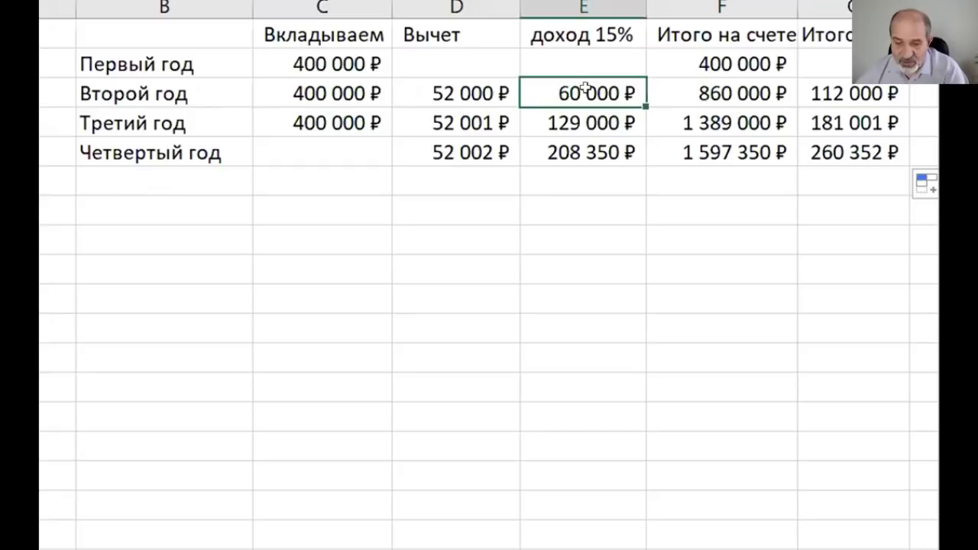
pyautogui.click(838, 90)
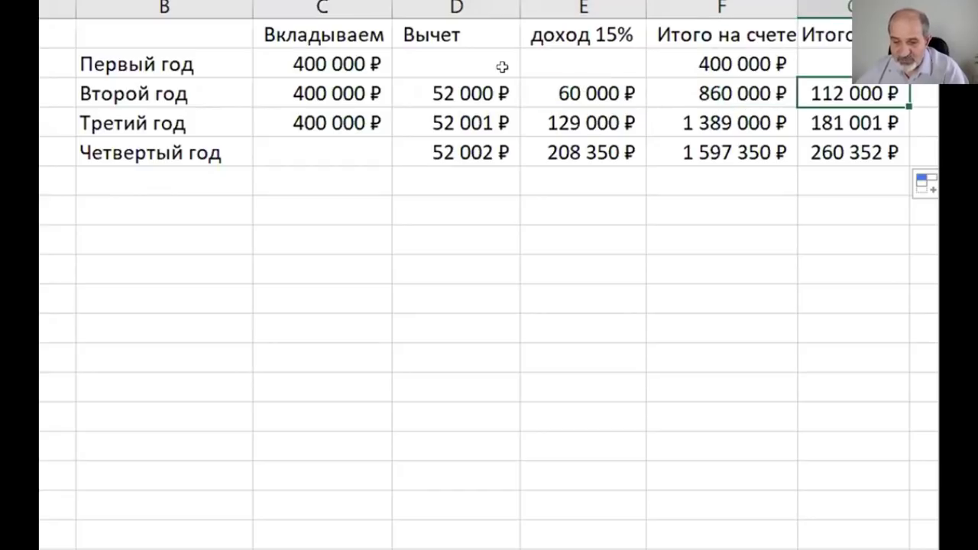
pyautogui.click(577, 91)
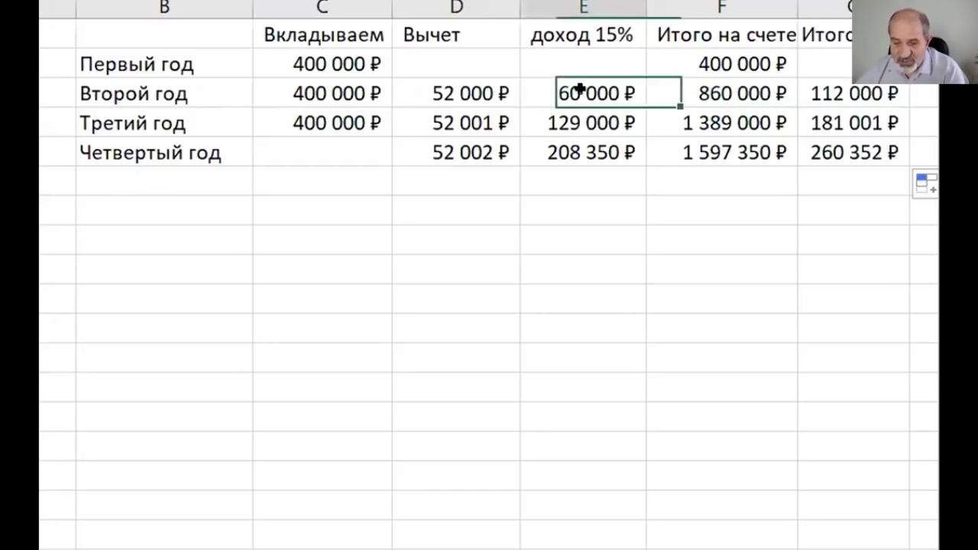
pyautogui.click(469, 88)
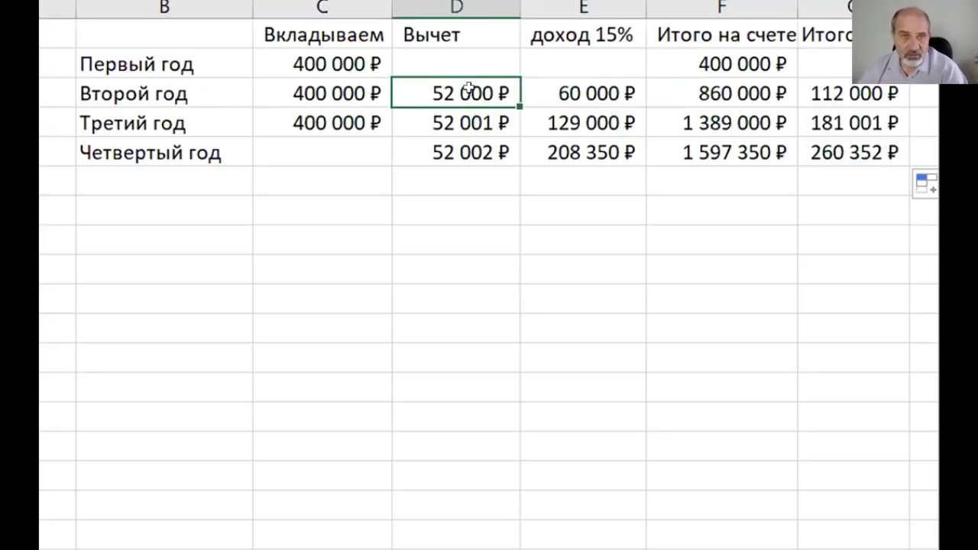
pyautogui.click(600, 90)
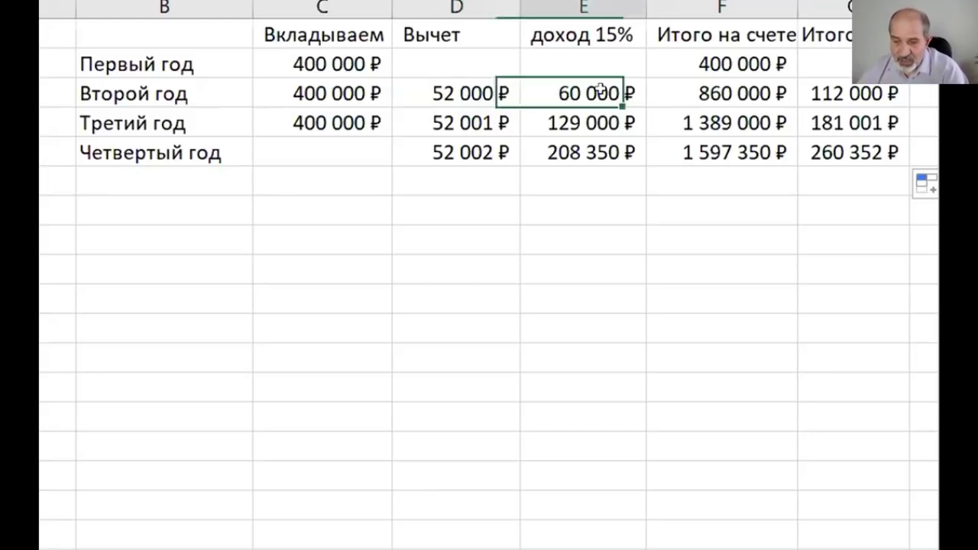
pyautogui.click(711, 86)
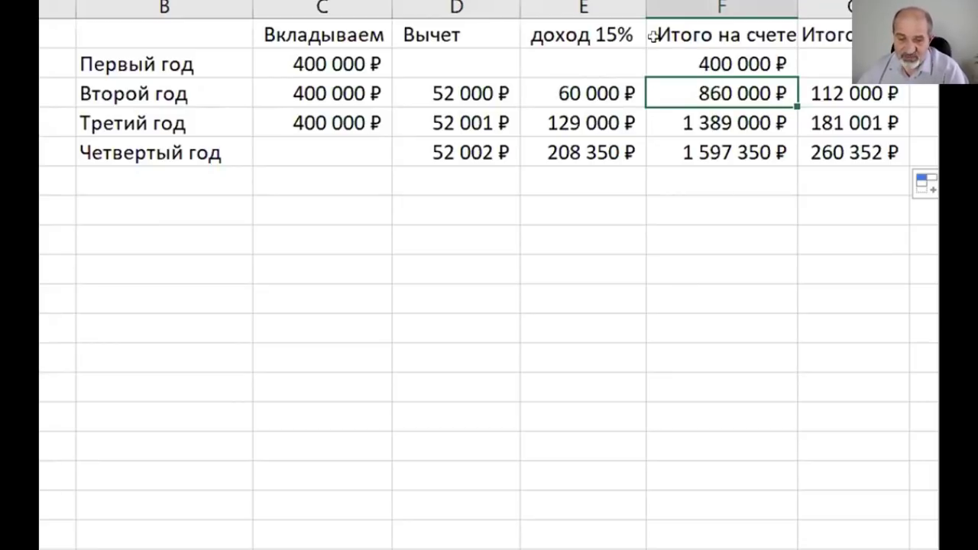
pyautogui.click(327, 88)
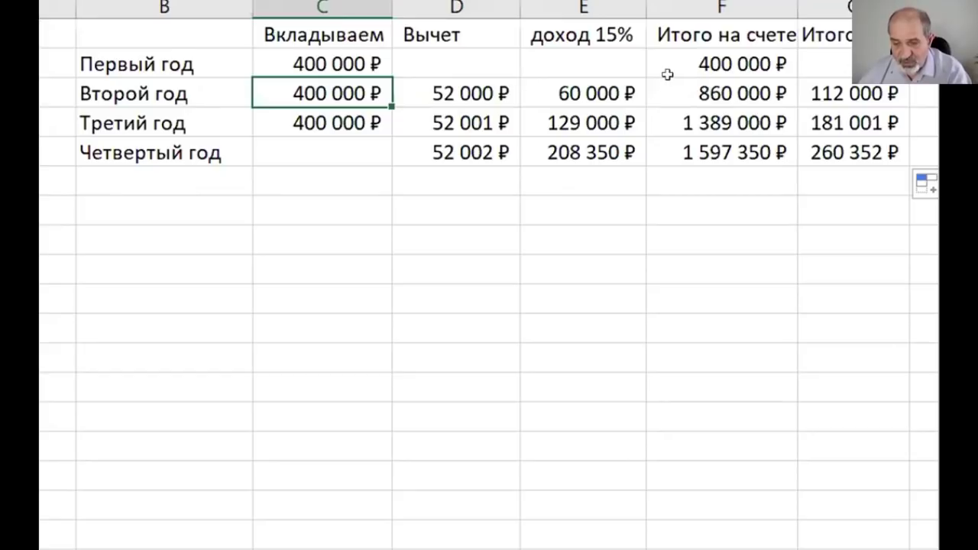
pyautogui.click(712, 89)
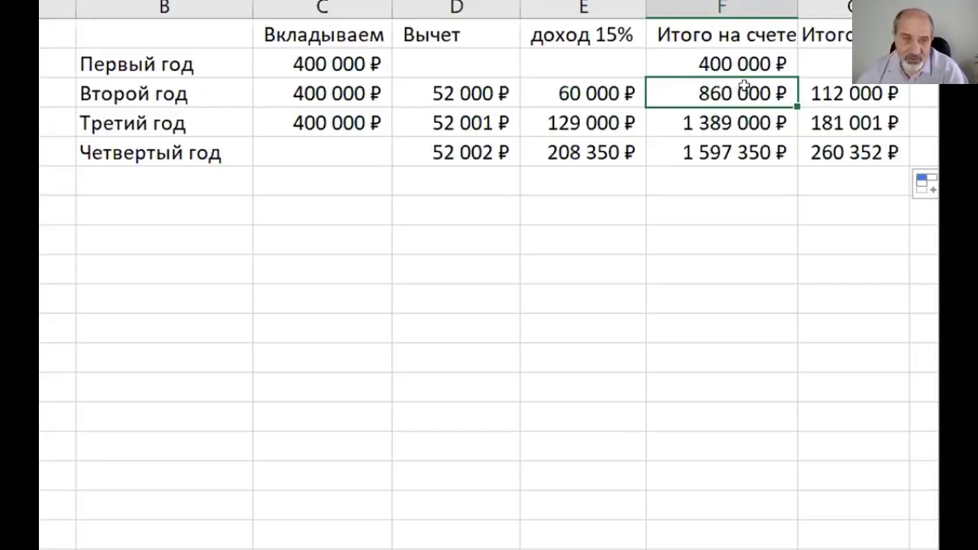
# - Examine the deduction, 15% income, contribution and total figures for the third and fourth years
pyautogui.click(483, 117)
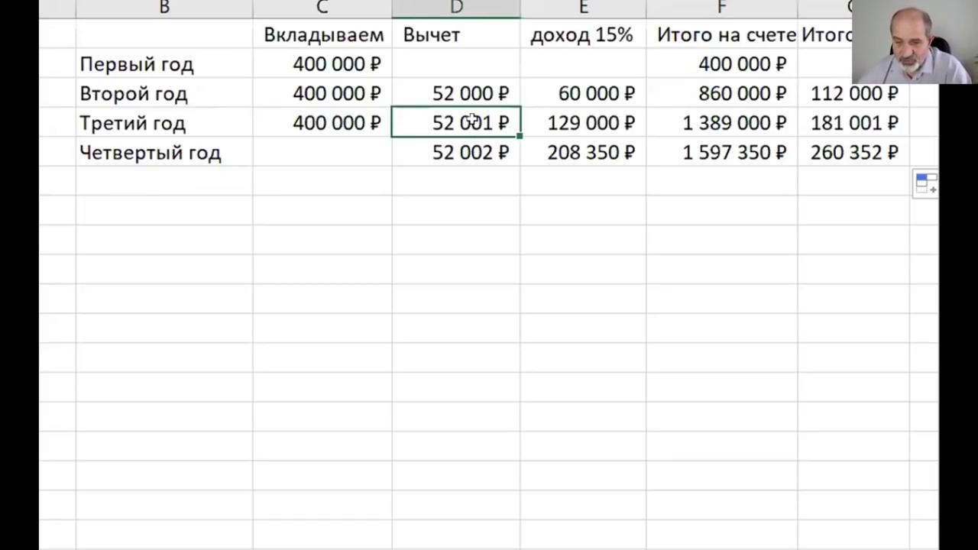
pyautogui.click(567, 119)
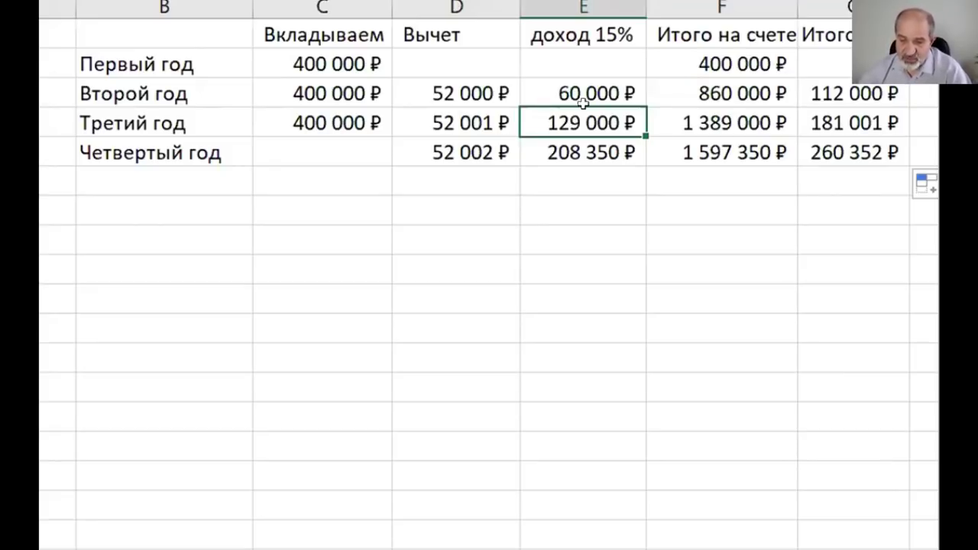
pyautogui.click(879, 120)
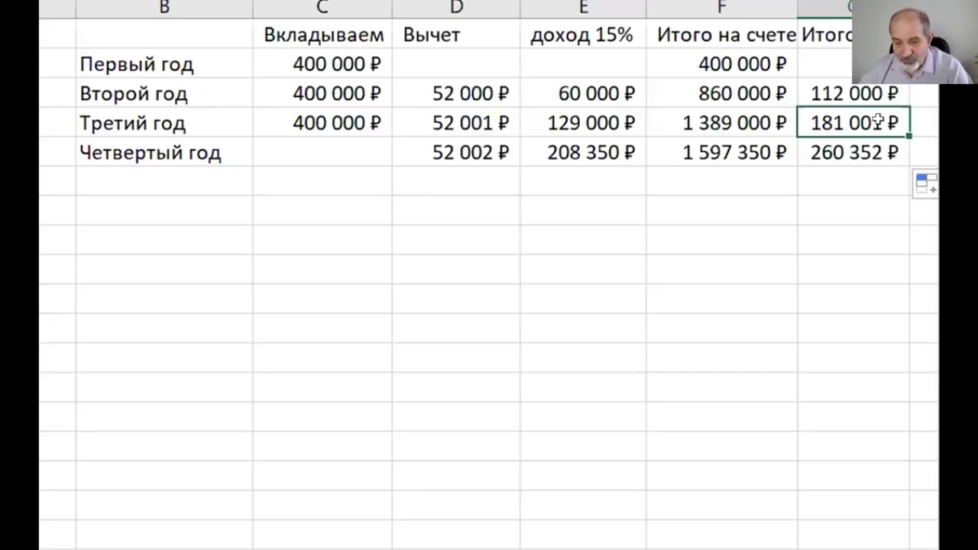
pyautogui.click(340, 119)
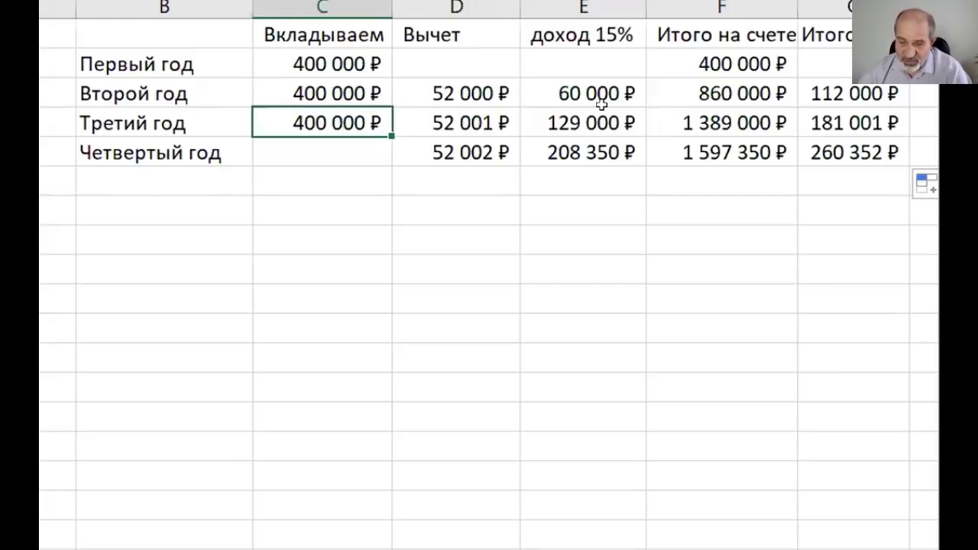
pyautogui.click(696, 119)
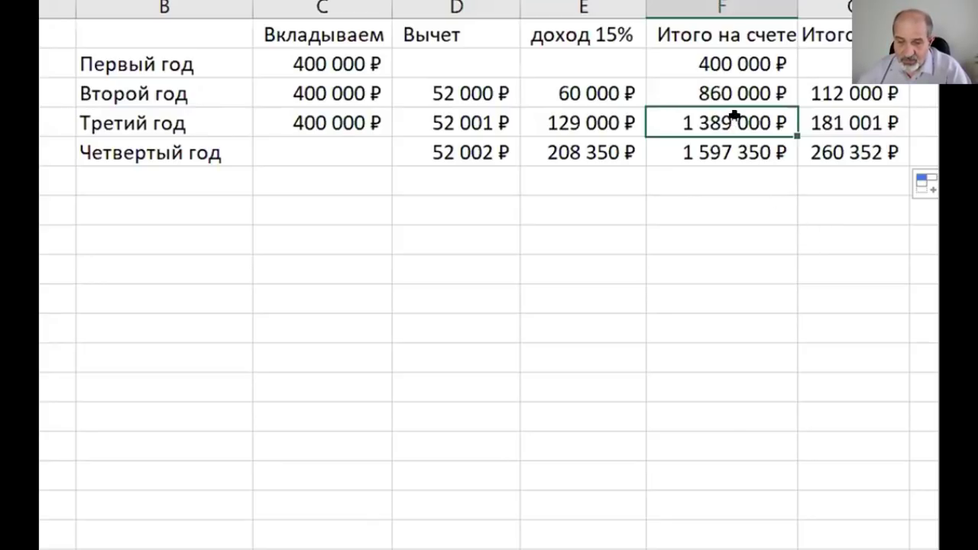
pyautogui.click(468, 140)
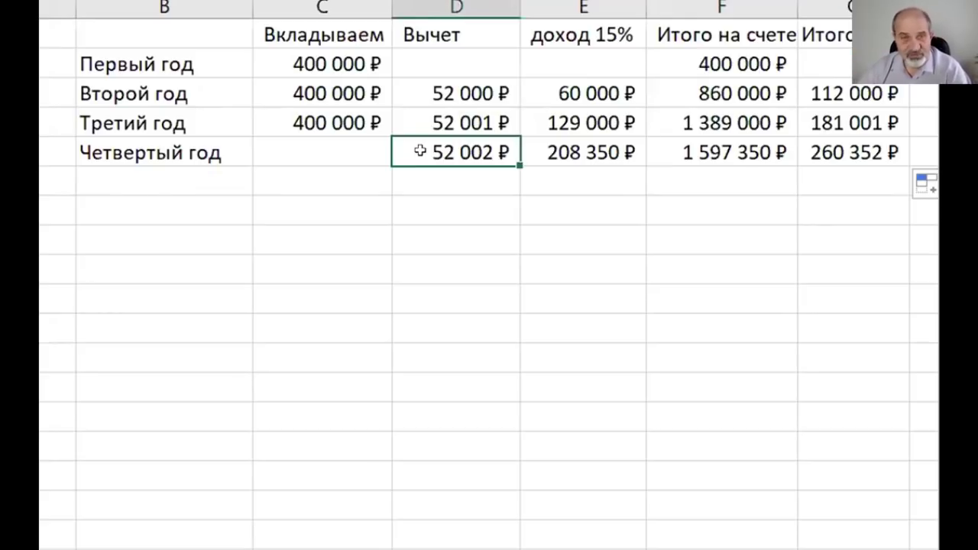
pyautogui.click(554, 151)
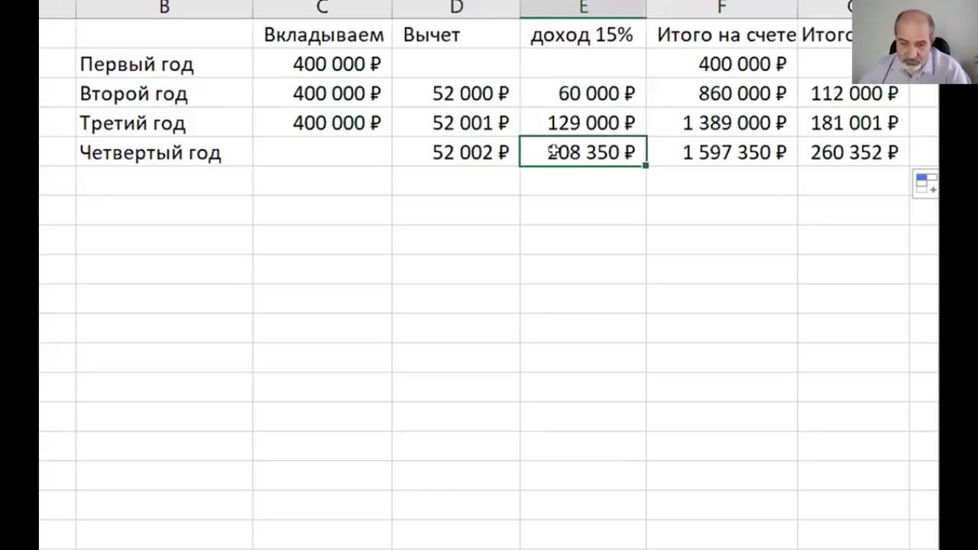
pyautogui.click(718, 117)
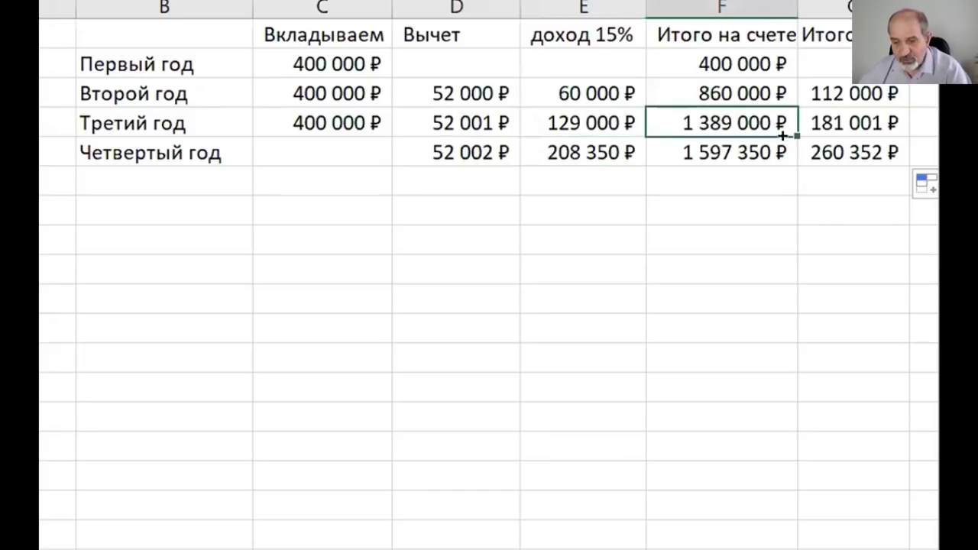
pyautogui.click(601, 150)
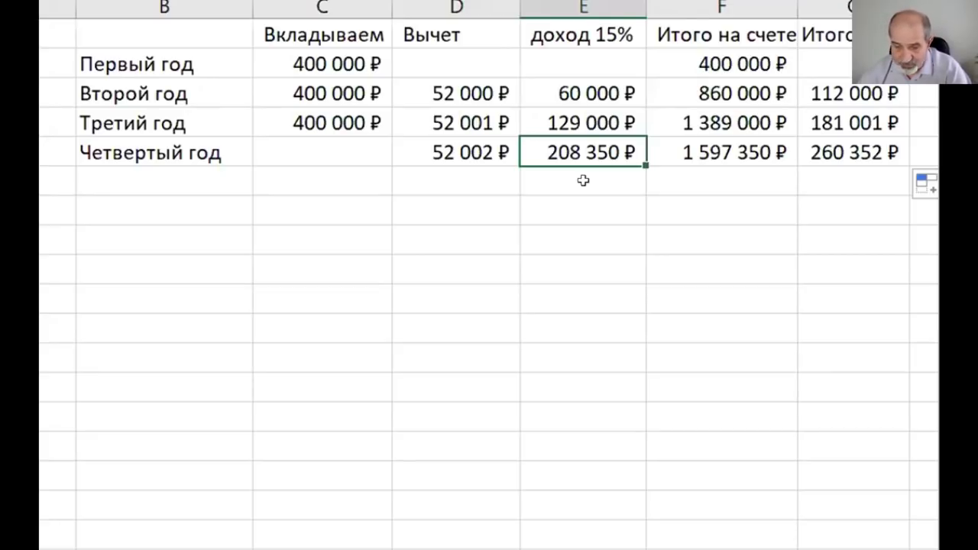
pyautogui.click(702, 149)
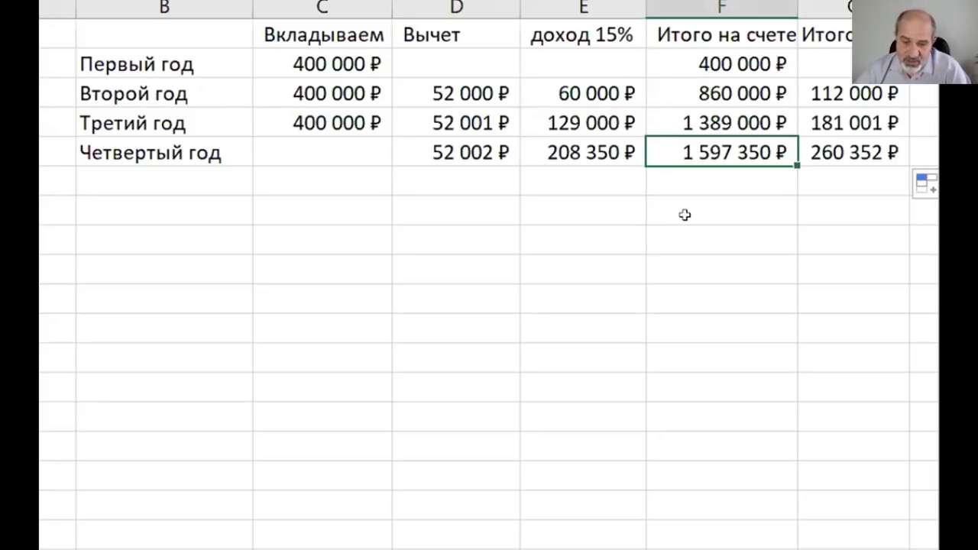
# - Enter 400000 as the fourth-year contribution in the Вкладываем column
pyautogui.click(308, 148)
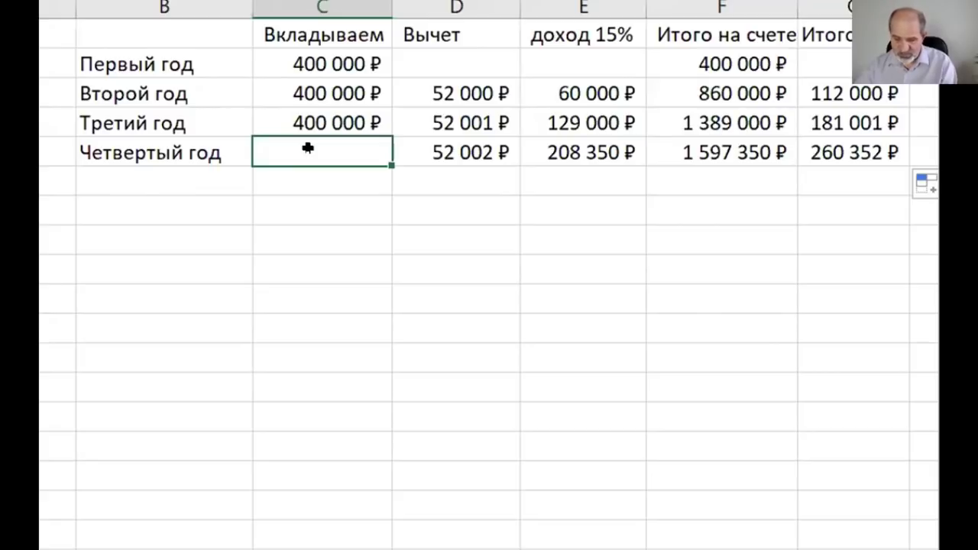
pyautogui.write('400 0')
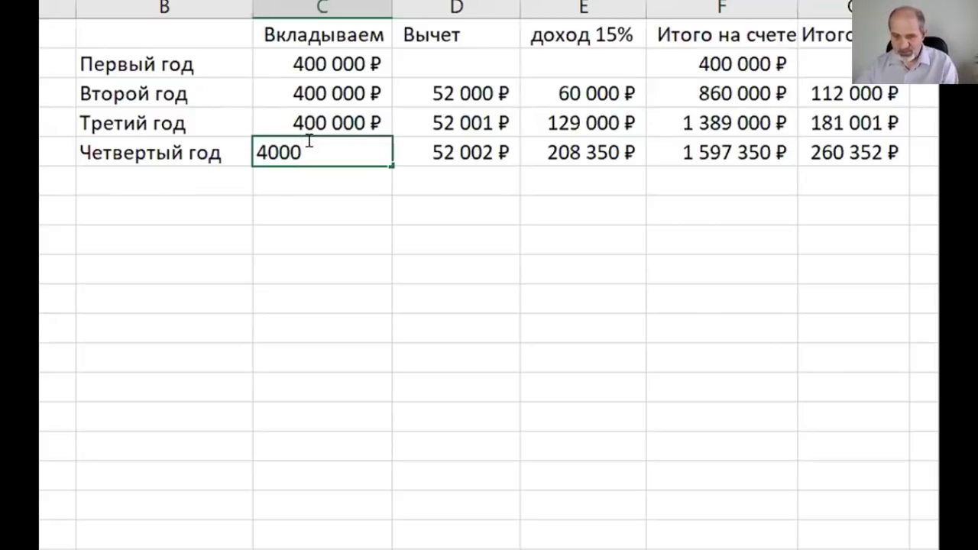
pyautogui.write('00')
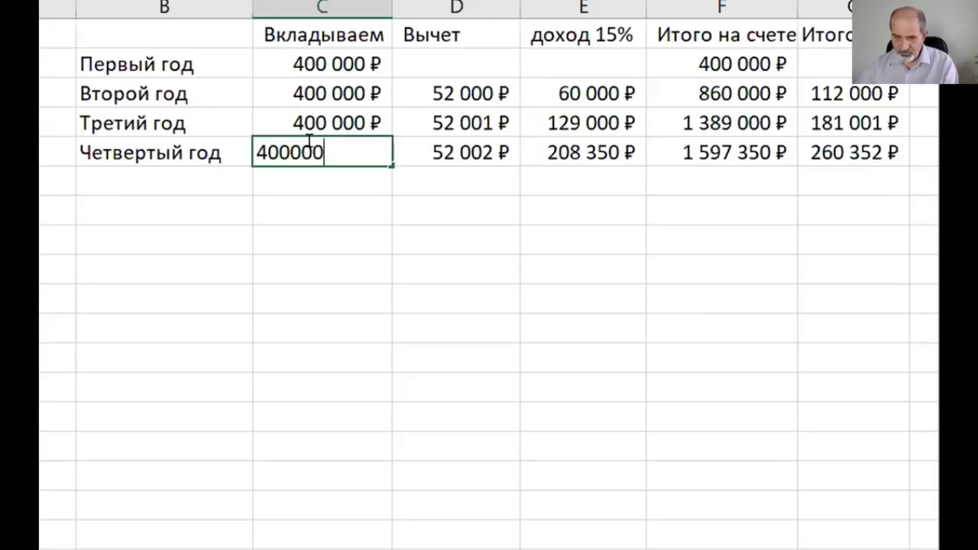
pyautogui.press('Tab')
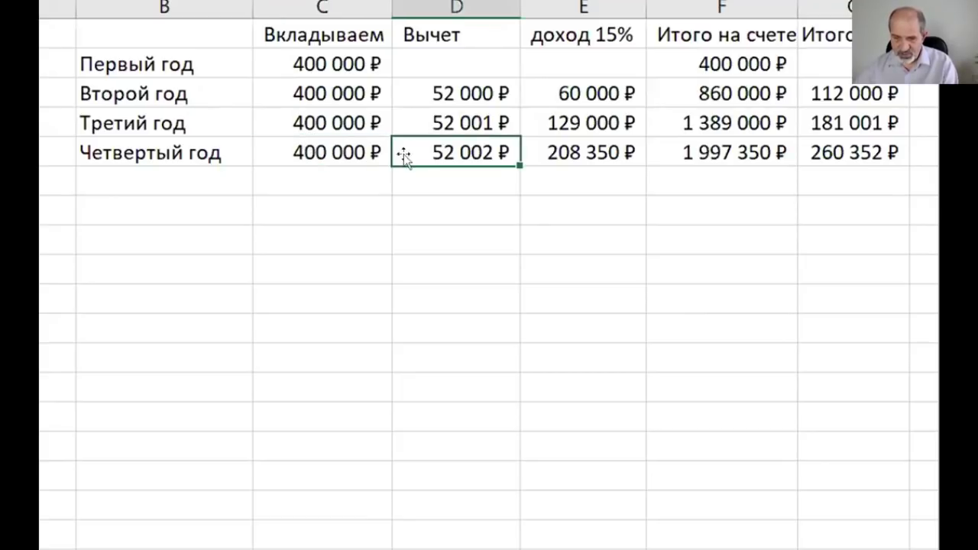
# - Extend the fourth-year deduction, income and total cells in columns D to G down by two more rows
pyautogui.moveTo(424, 148); pyautogui.dragTo(811, 152)
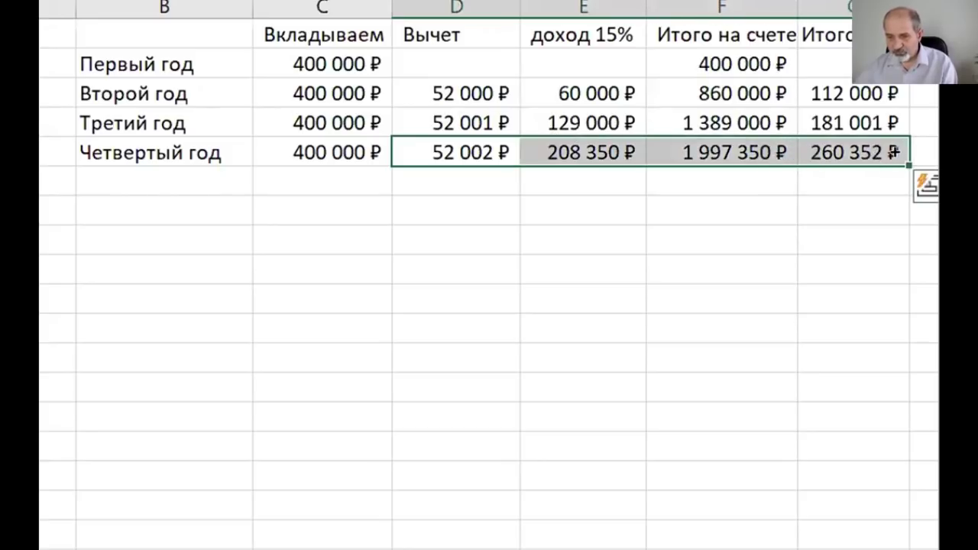
pyautogui.moveTo(894, 154); pyautogui.dragTo(891, 184)
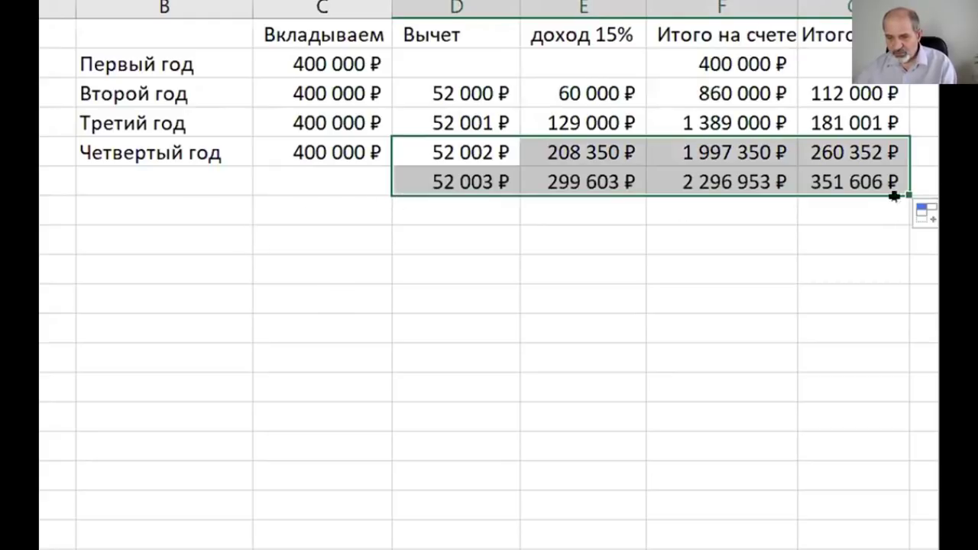
pyautogui.moveTo(895, 186); pyautogui.dragTo(904, 219)
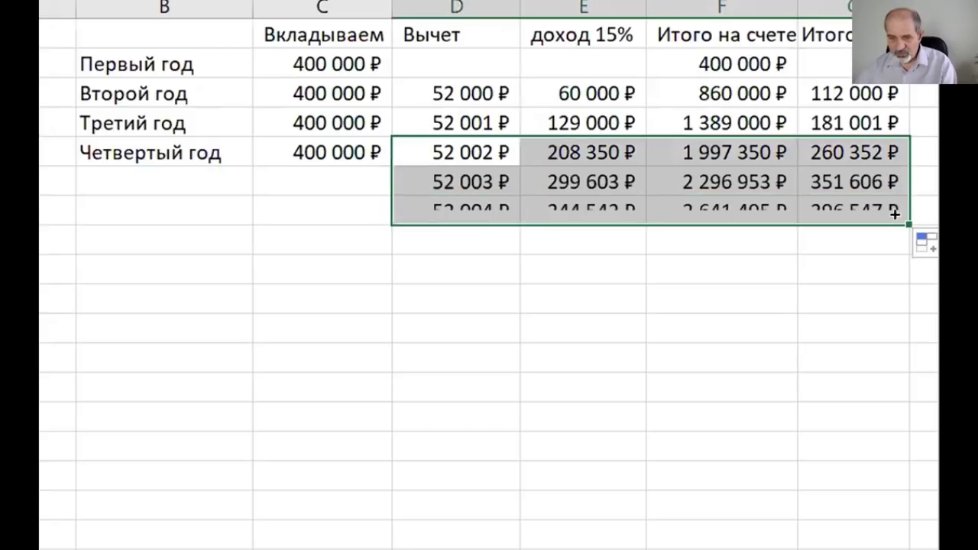
# - Enter 400000 as the contribution in the row directly below Четвертый год
pyautogui.click(343, 170)
pyautogui.write('4')
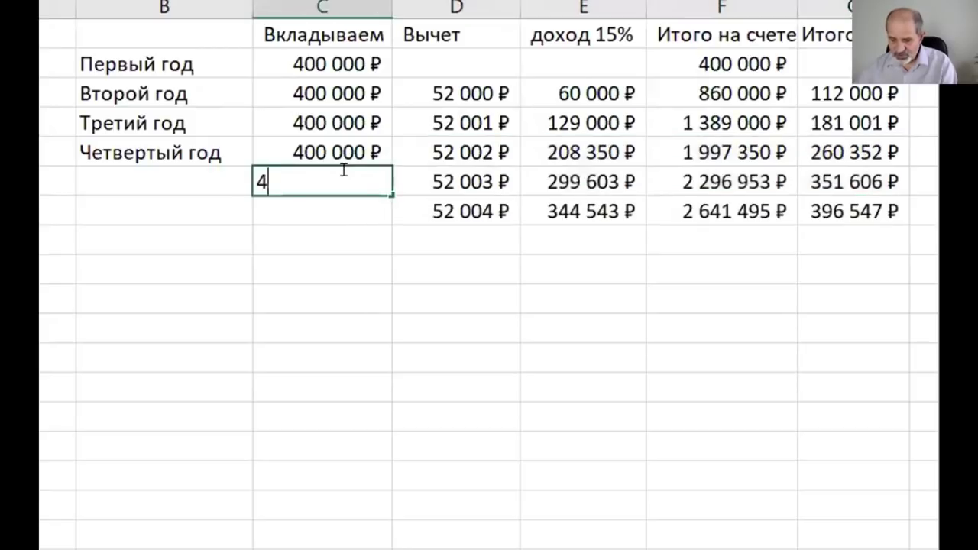
pyautogui.write('00 000')
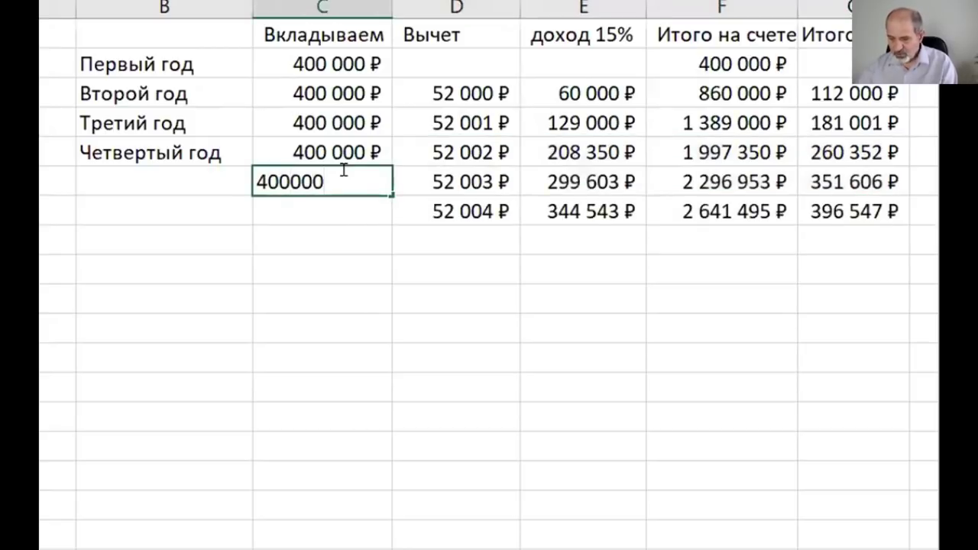
pyautogui.press('Tab')
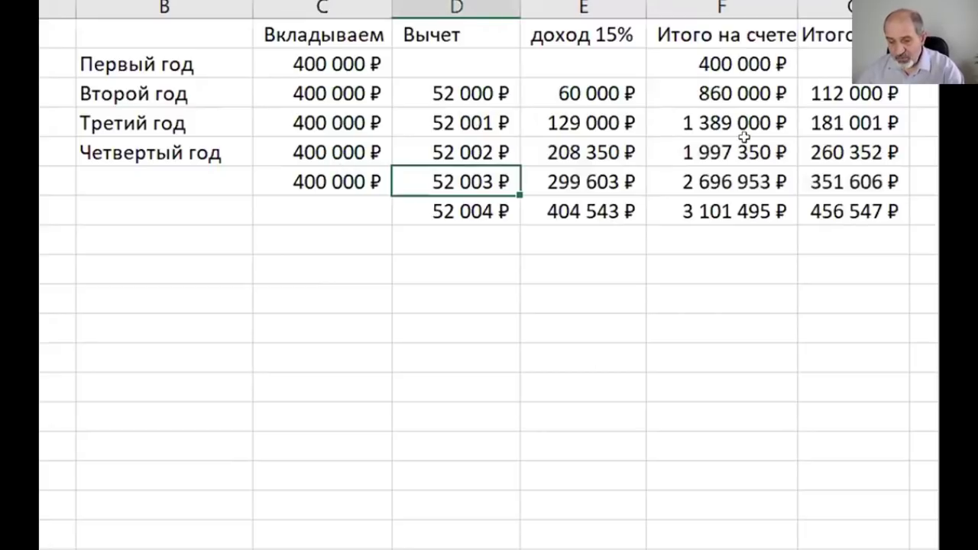
# - Total all the contributions in the Вкладываем column with SUM, in the column's cell just below the table
pyautogui.click(729, 203)
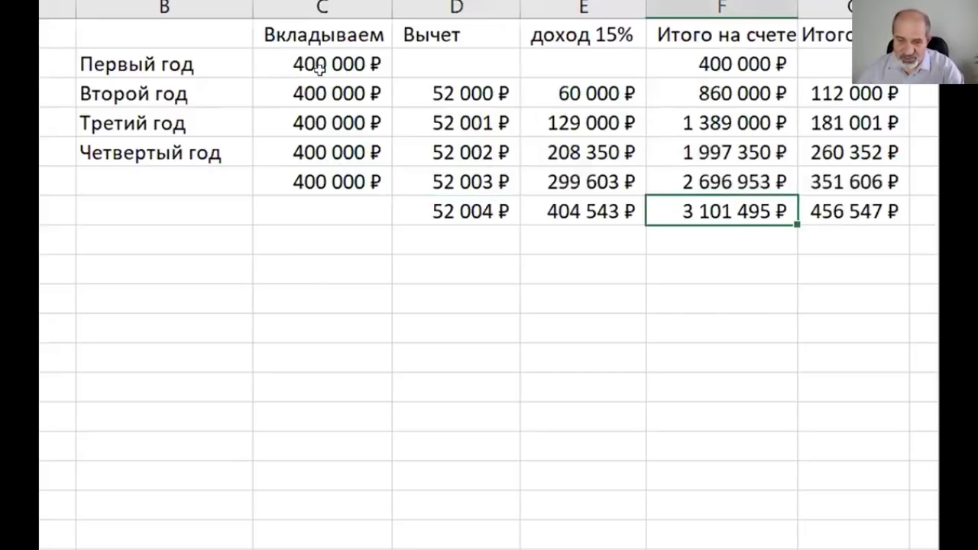
pyautogui.click(323, 233)
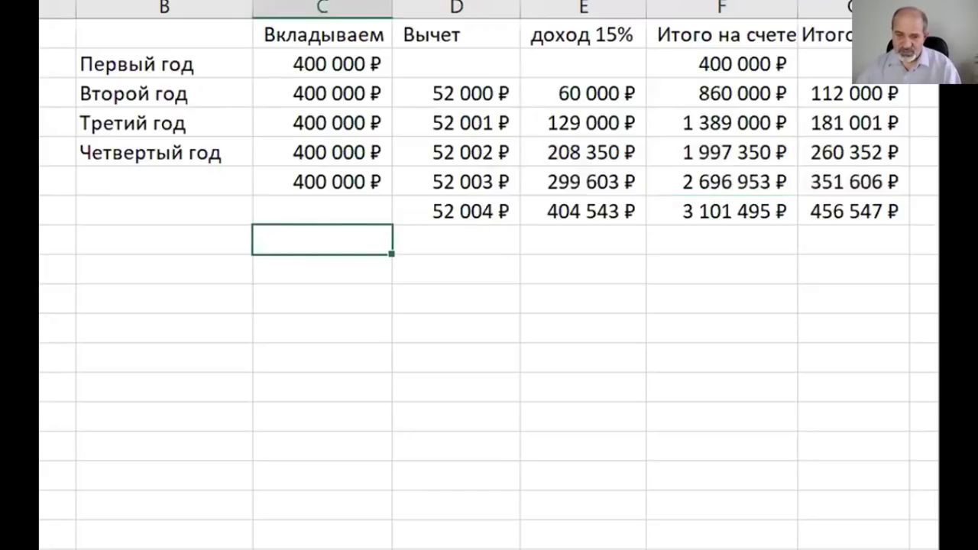
pyautogui.click(279, 3)
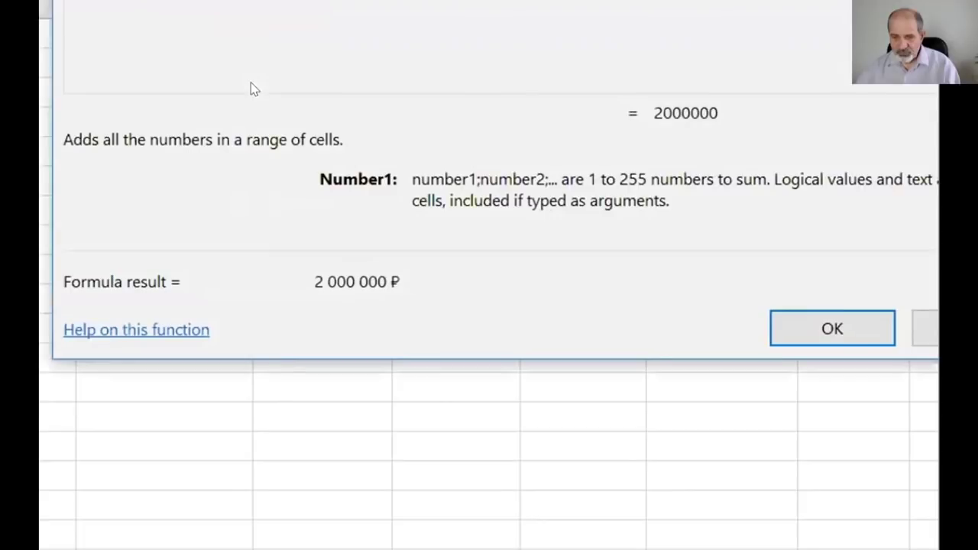
pyautogui.click(792, 322)
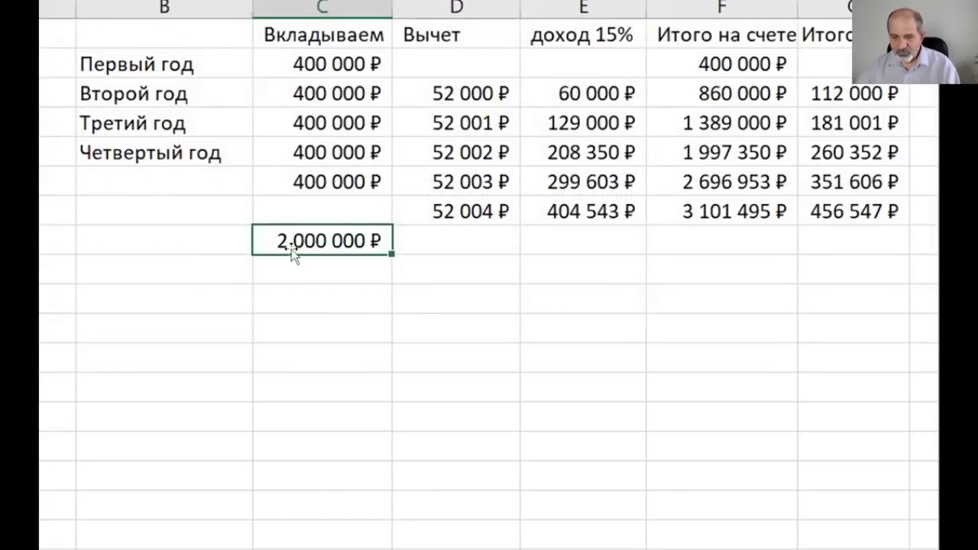
pyautogui.click(743, 234)
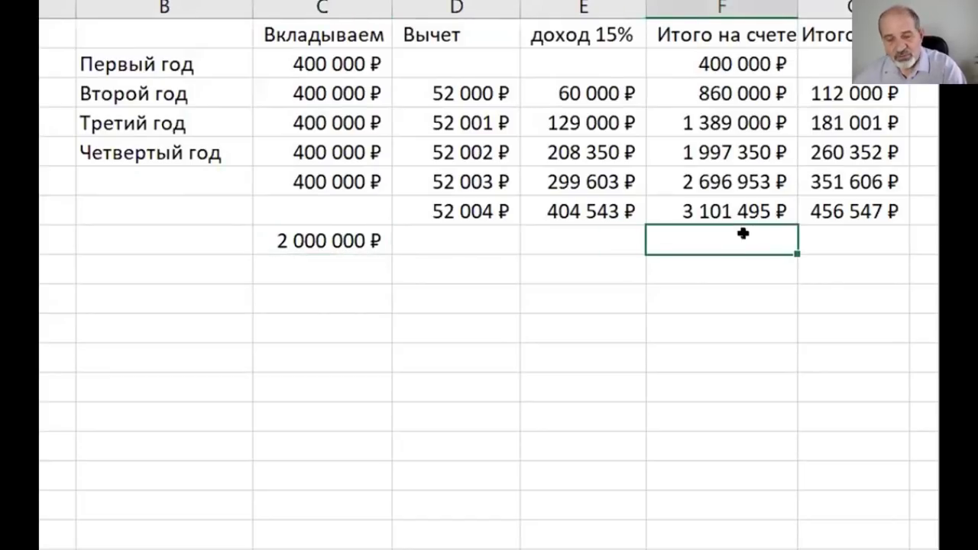